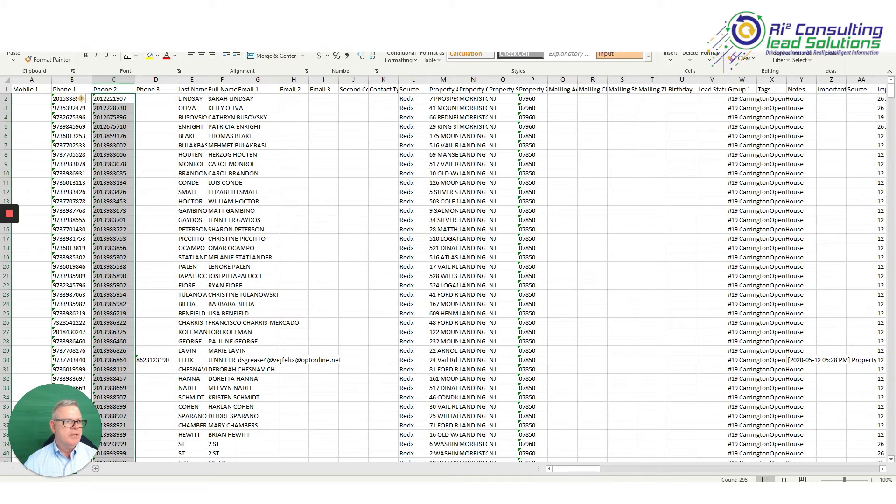
click(11, 24)
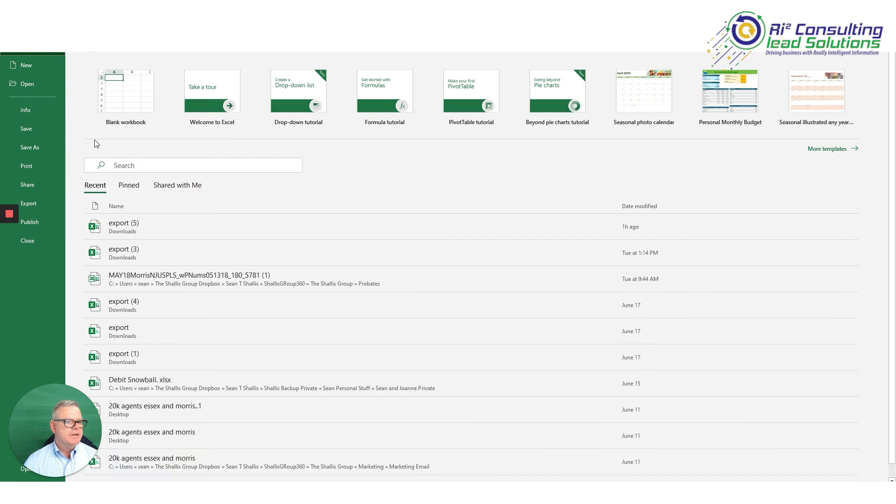
click(43, 147)
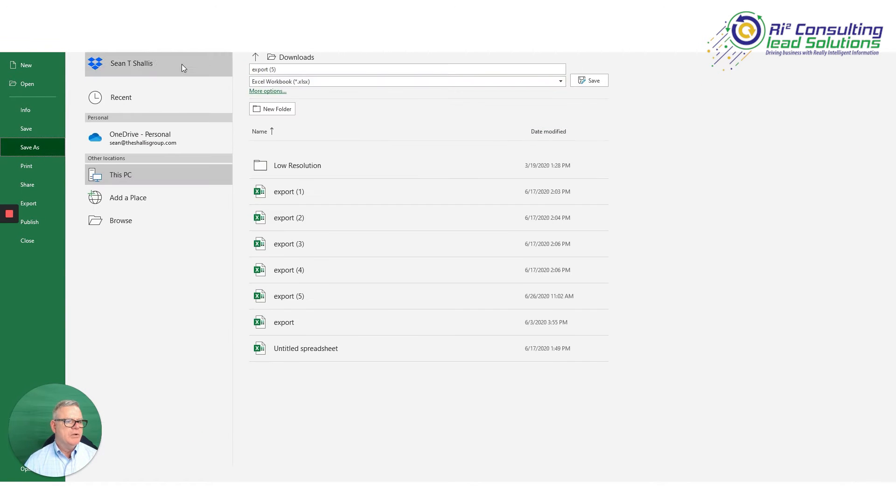
click(307, 67)
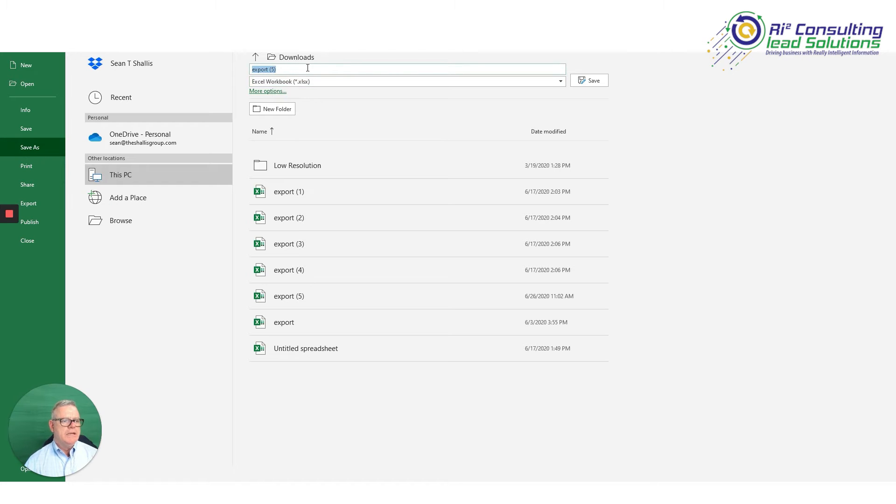
key(BackSpace)
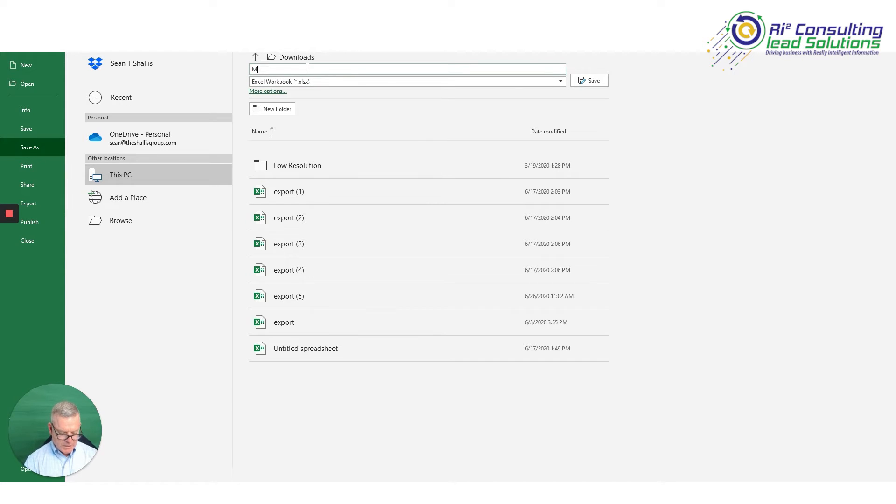
text(#)
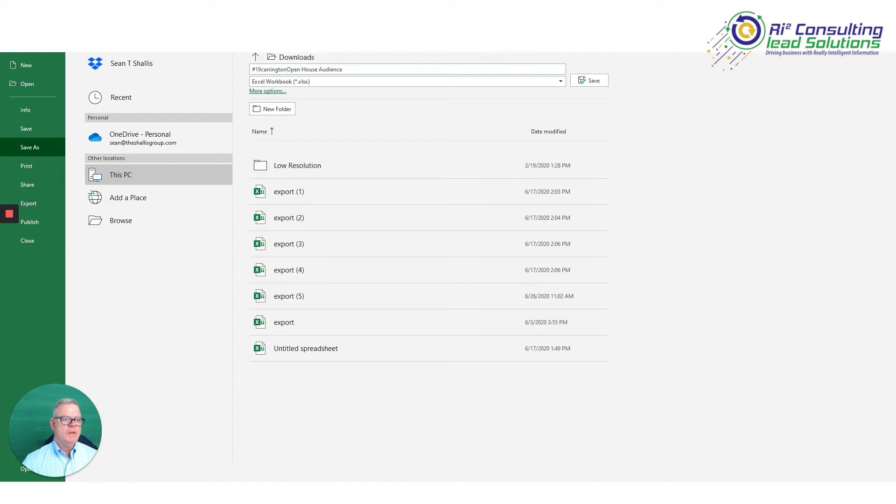
click(255, 57)
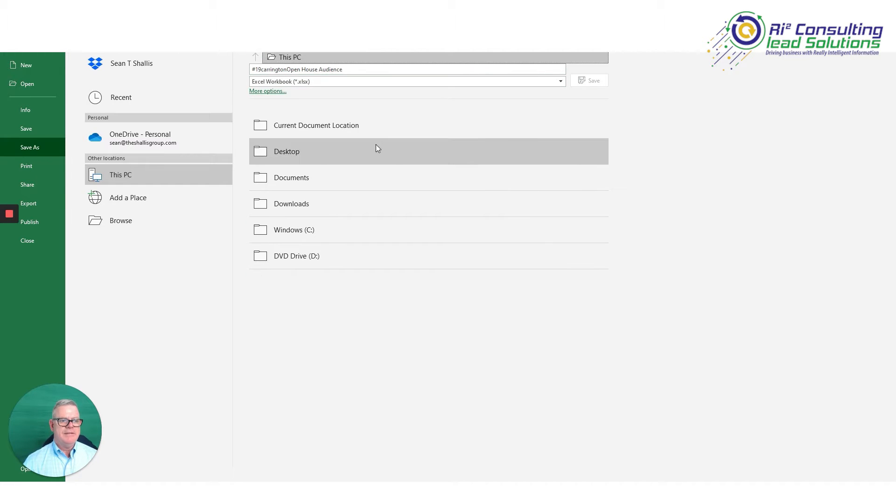
click(390, 161)
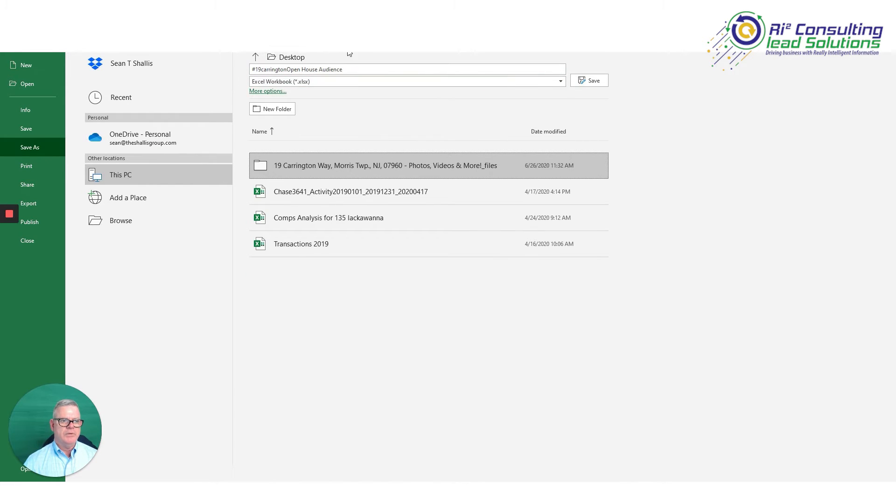
click(589, 80)
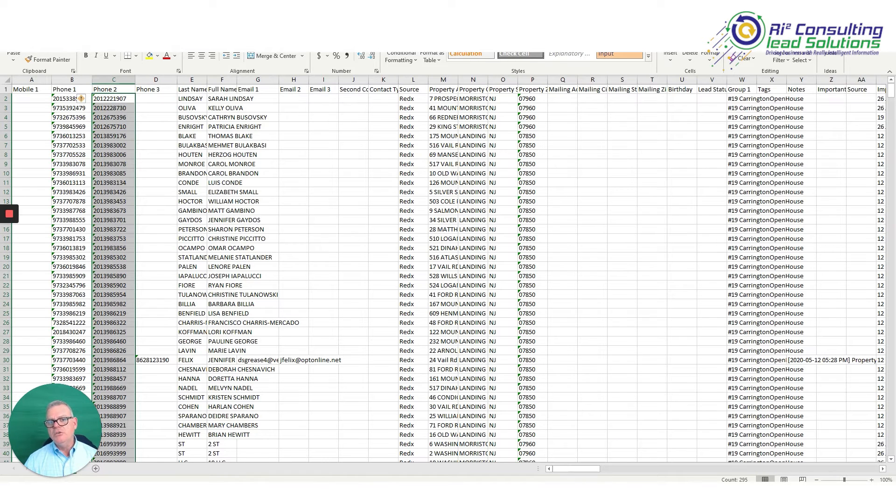
Close the workbook, switch to Google Sheets in the browser and create a blank spreadsheet.
key(alt+F4)
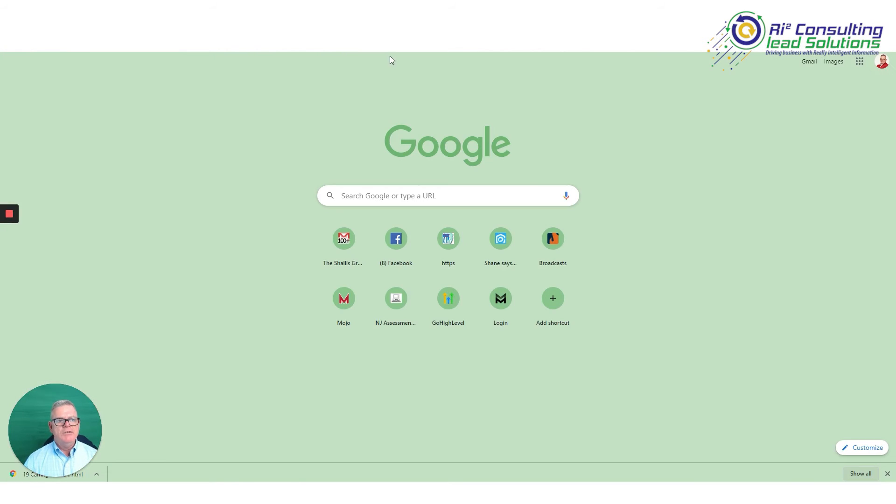
click(859, 62)
click(820, 198)
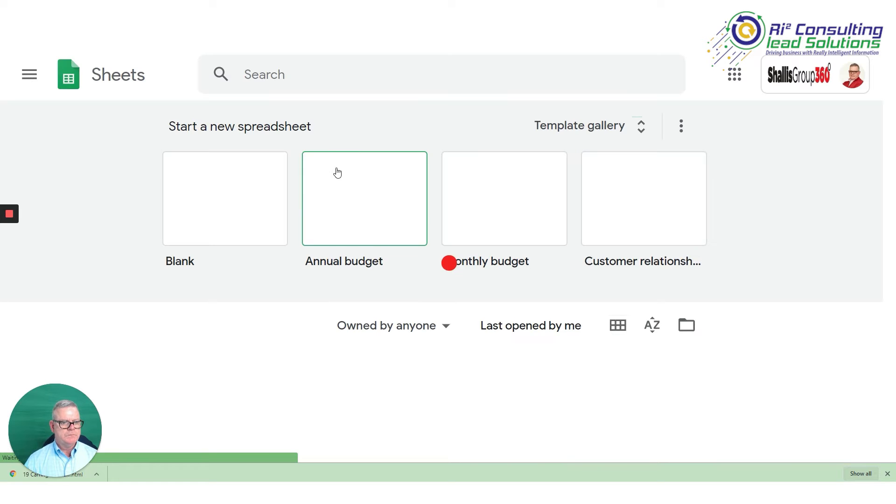
click(222, 200)
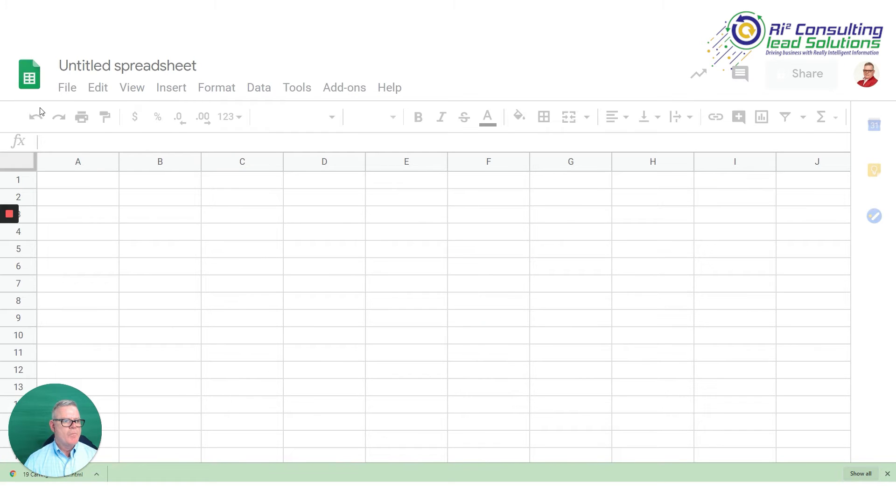
click(68, 88)
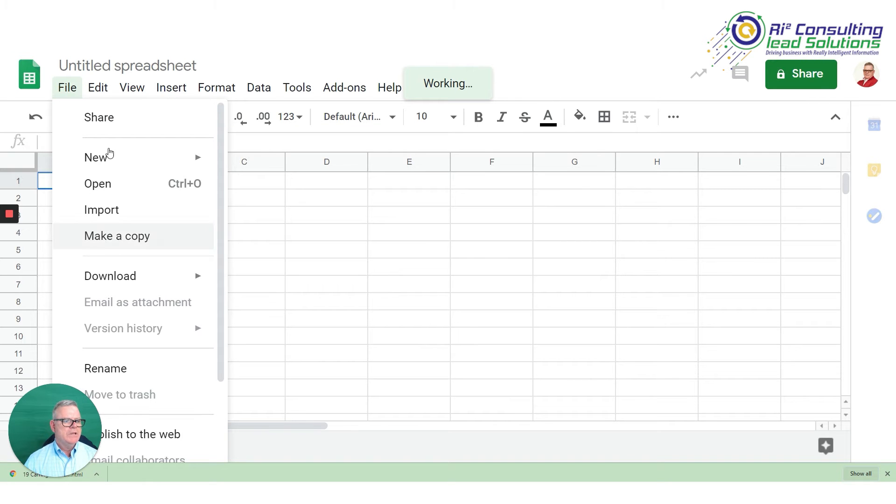
click(130, 212)
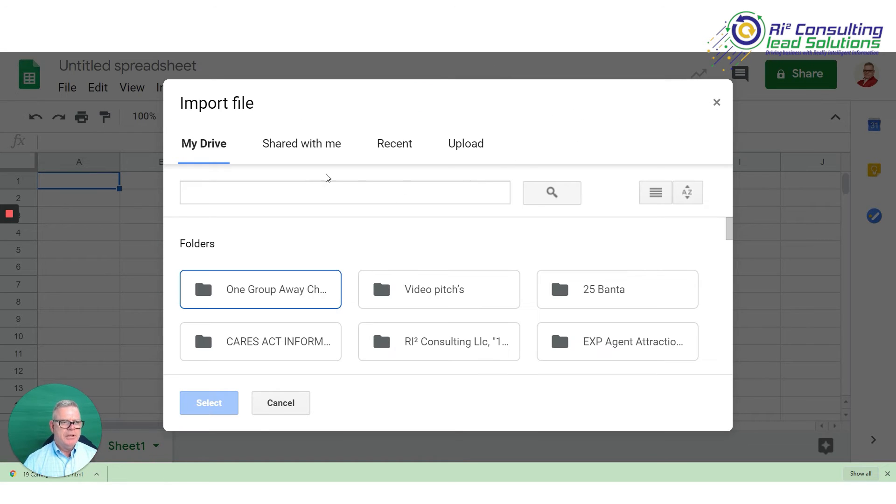
click(463, 147)
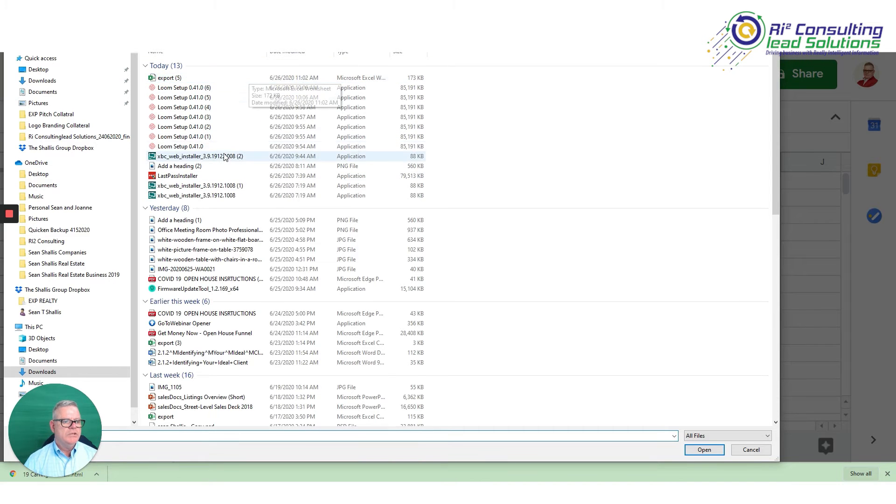
click(73, 70)
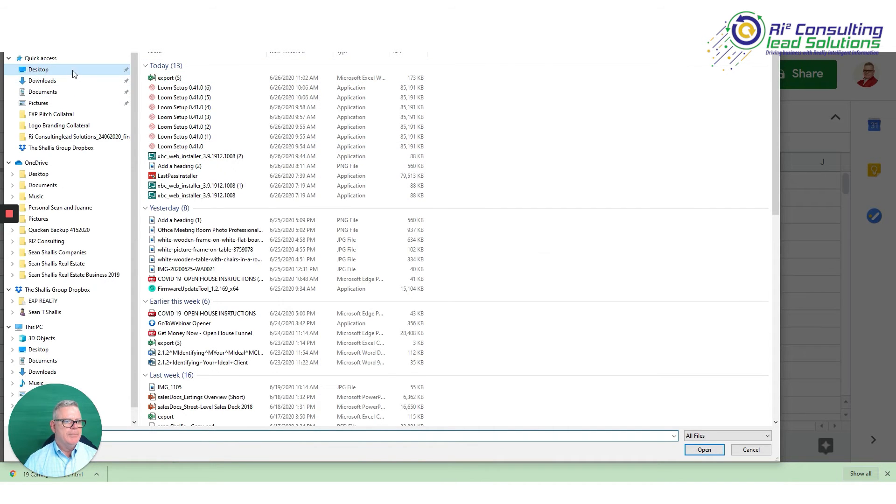
click(203, 132)
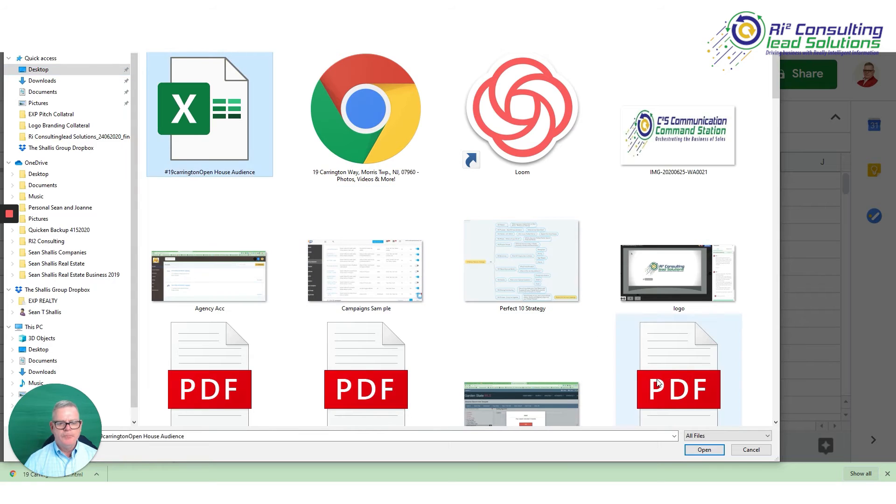
click(704, 450)
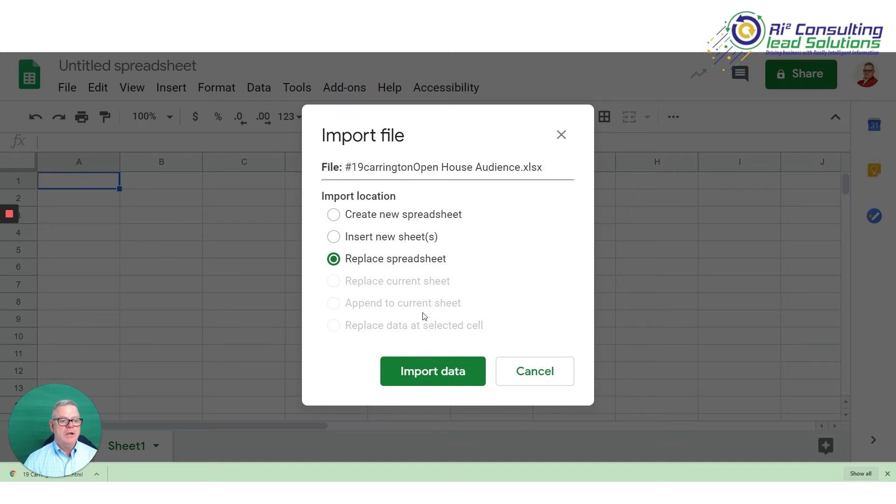
Import the uploaded workbook with the Create new spreadsheet option and open the imported spreadsheet.
click(334, 216)
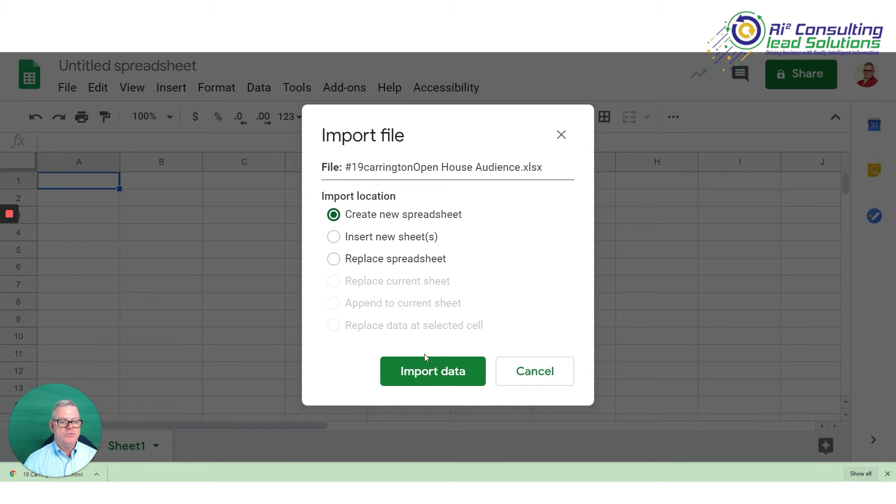
click(455, 372)
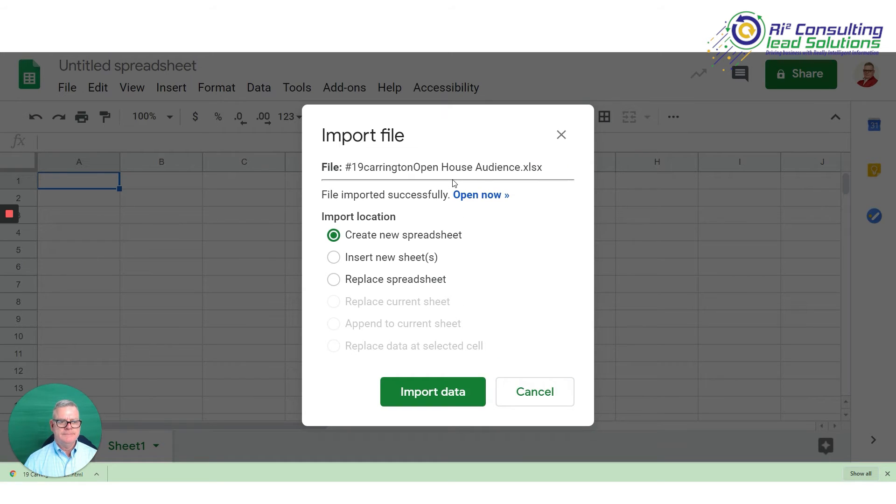
click(494, 195)
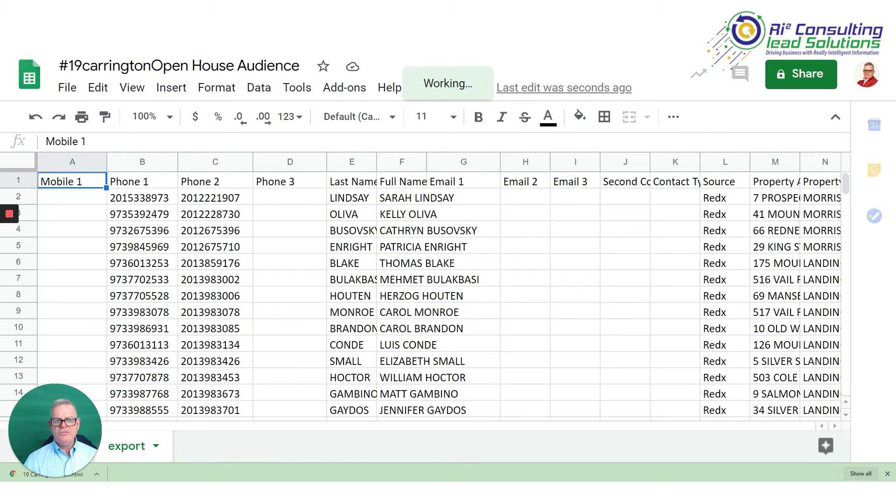
Copy the sharing link of the imported audience spreadsheet.
click(821, 83)
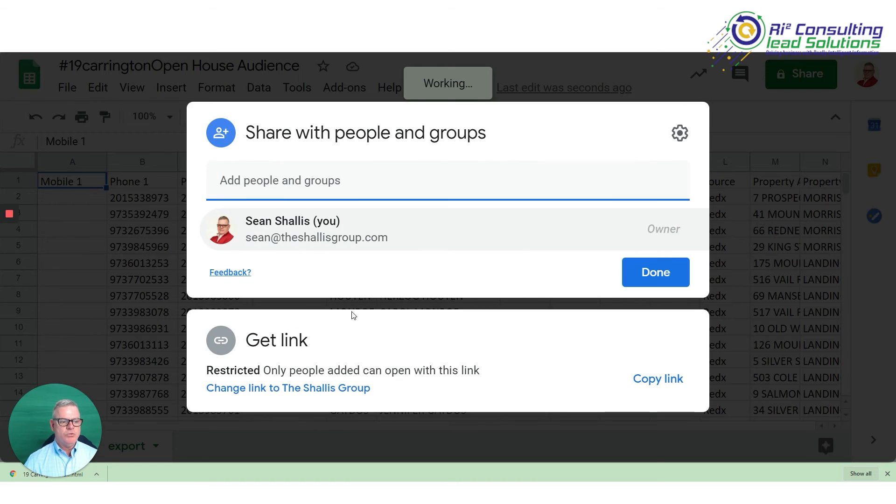
click(669, 381)
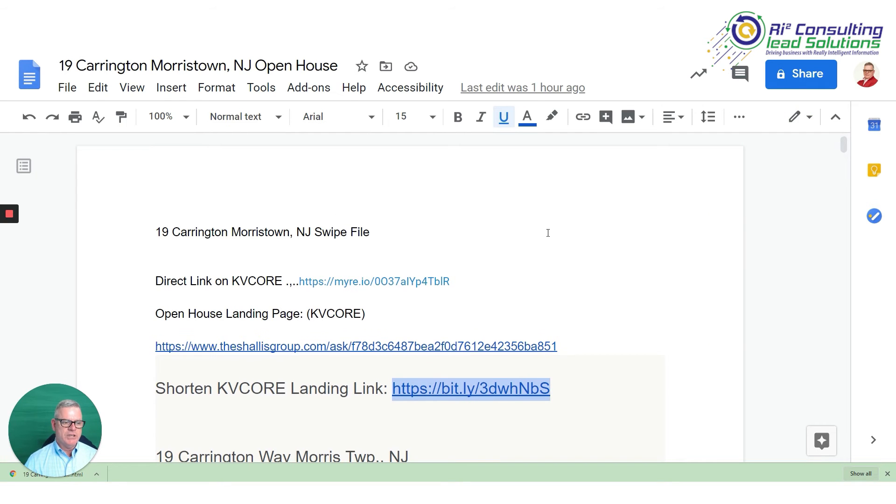
Switch to the open house swipe file in Google Docs and insert an empty line below its title.
scroll(443, 231, down, 2)
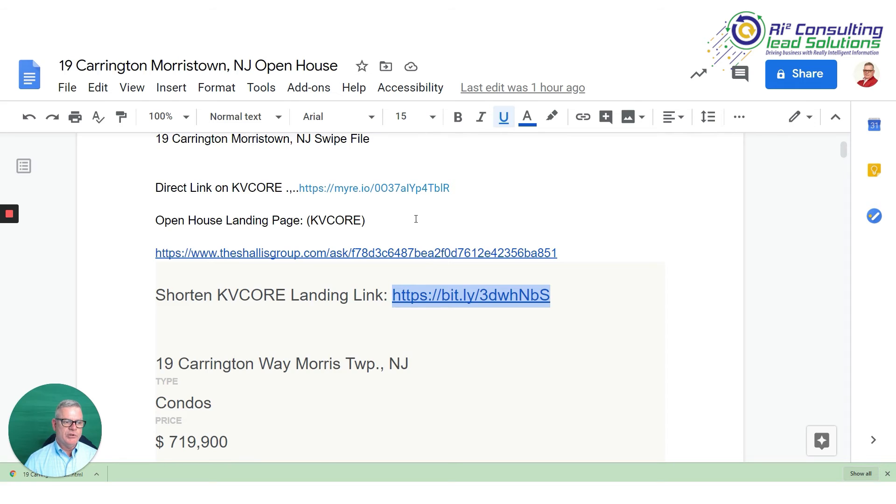
scroll(416, 219, up, 2)
click(209, 252)
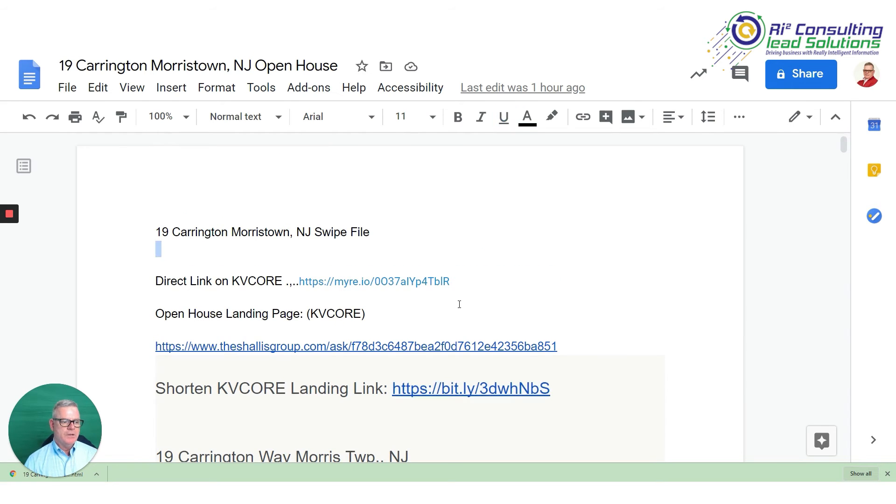
key(Return)
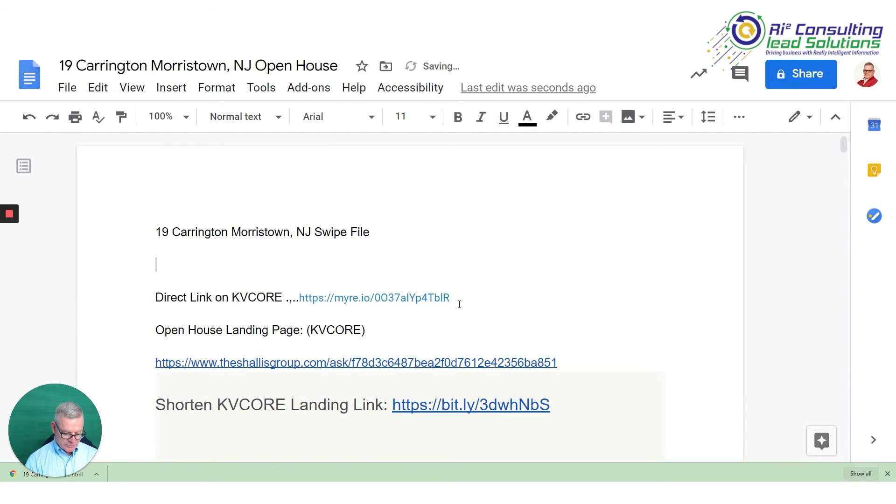
text(Googlee)
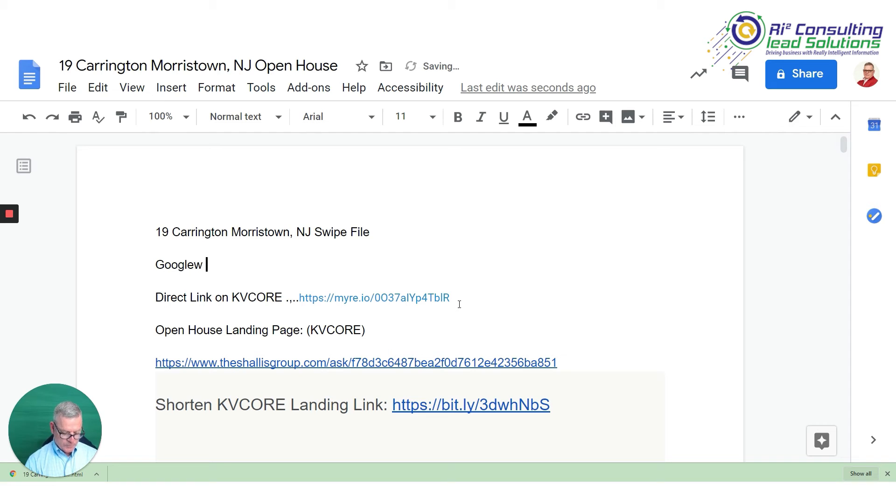
key(BackSpace)
key(BackSpace)
text(Sheet q)
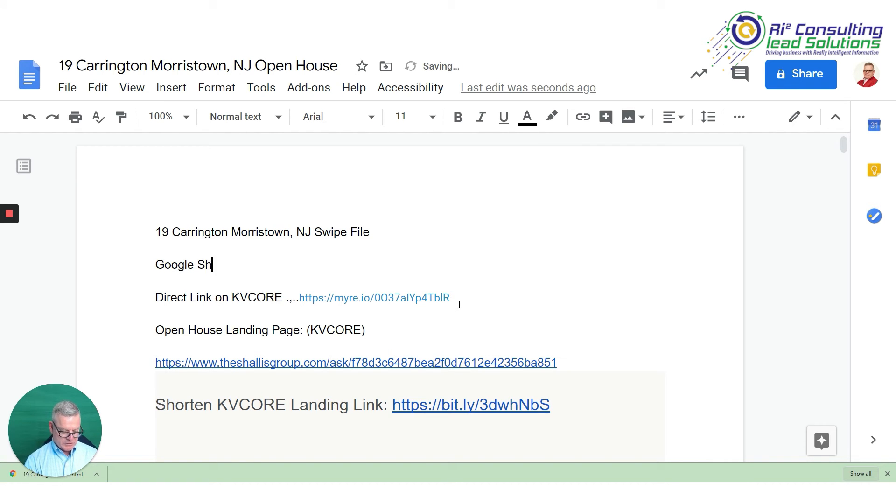
key(BackSpace)
key(BackSpace)
key(BackSpace)
key(BackSpace)
key(BackSpace)
key(BackSpace)
key(BackSpace)
key(BackSpace)
key(BackSpace)
key(BackSpace)
key(BackSpace)
key(BackSpace)
key(BackSpace)
key(BackSpace)
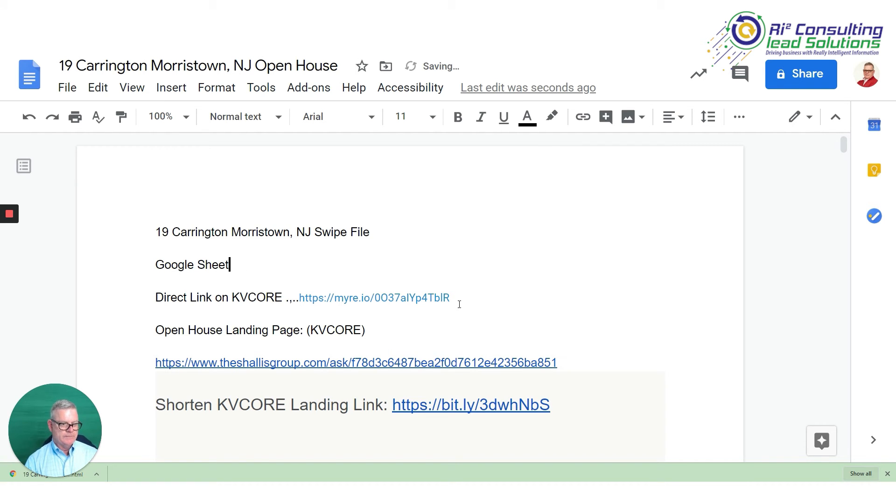
Write the label "Audience in Google Sheets..." on the empty line below the swipe file title.
text(Au)
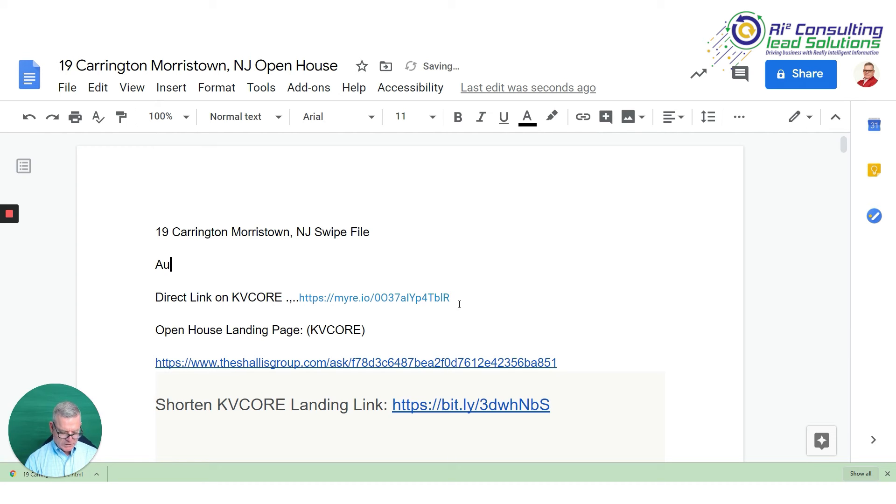
text(dience i)
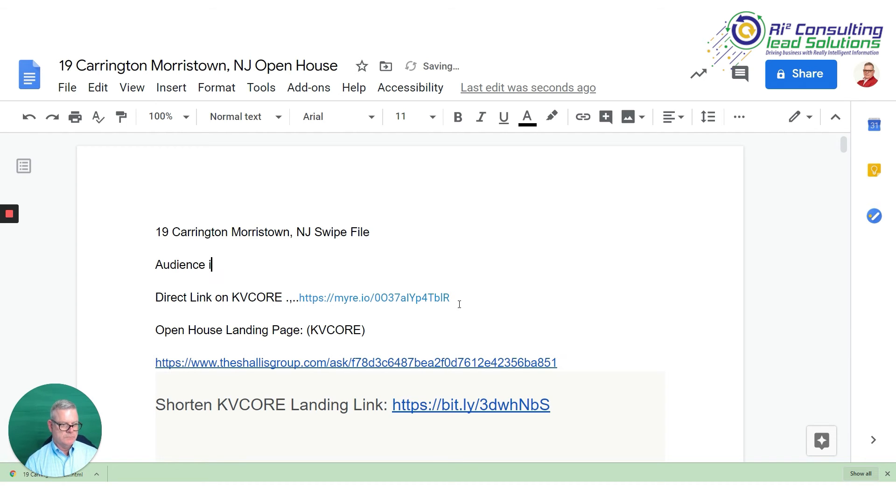
text(n Goo)
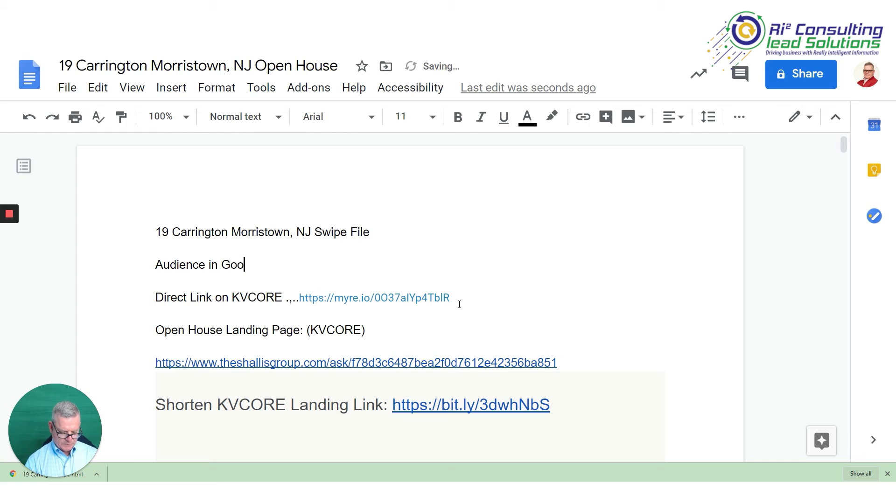
text(gle Sheets/../)
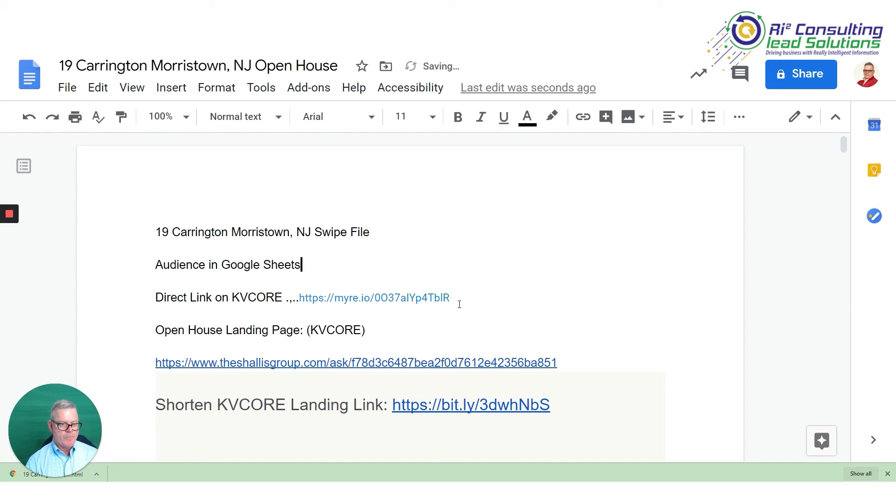
key(BackSpace)
key(BackSpace)
key(BackSpace)
key(BackSpace)
text(//)
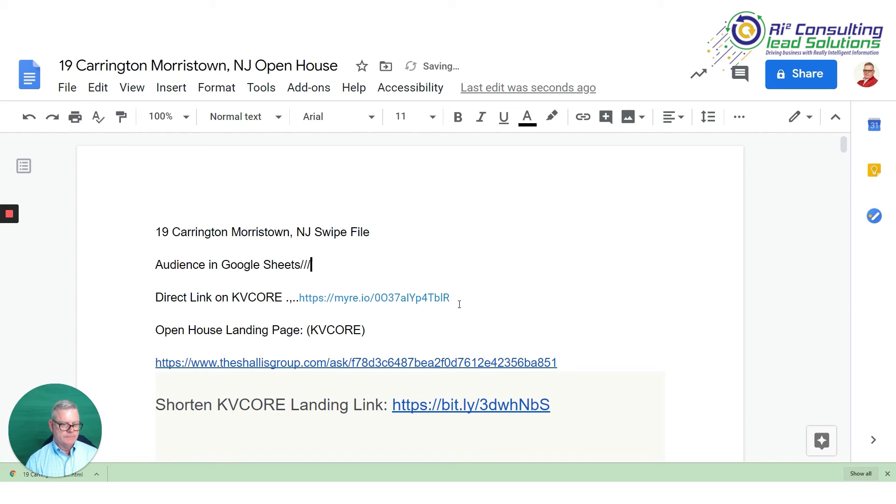
key(BackSpace)
text(/)
key(BackSpace)
text(...)
Paste the copied spreadsheet link in bold after the label and start a new line below it.
key(ctrl+b)
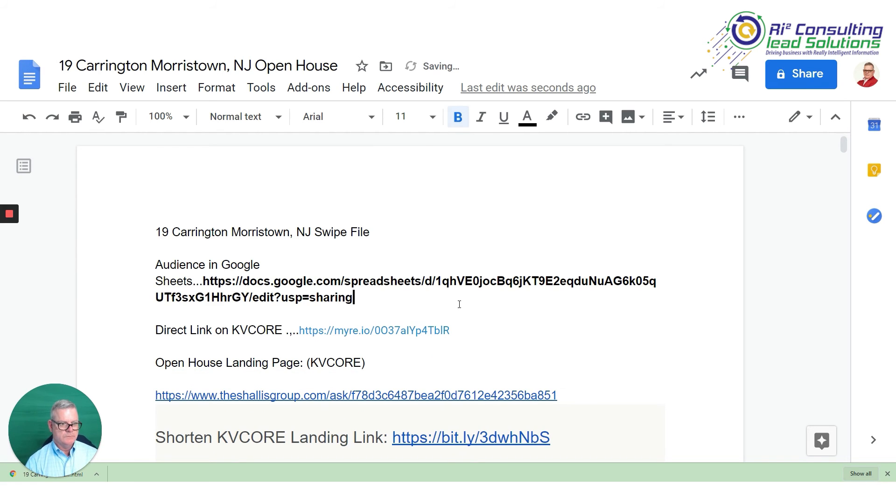
key(Return)
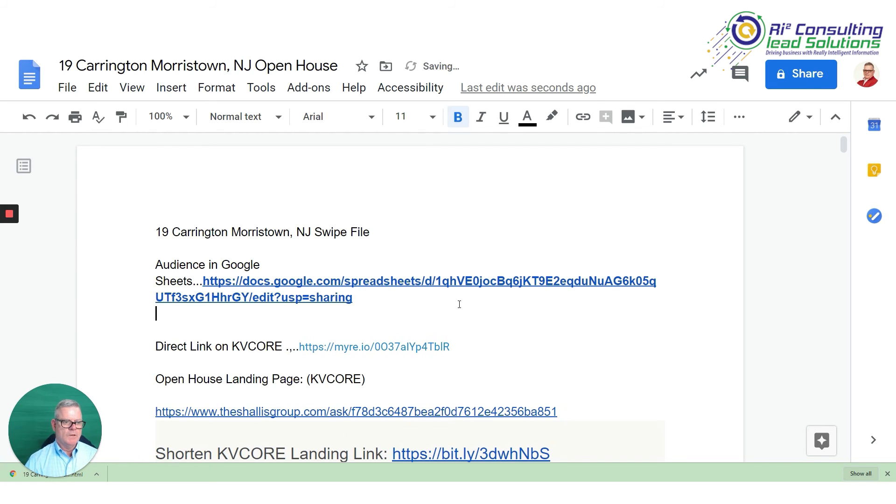
Move the spreadsheet link onto its own line below the label, separated by a blank line.
click(204, 281)
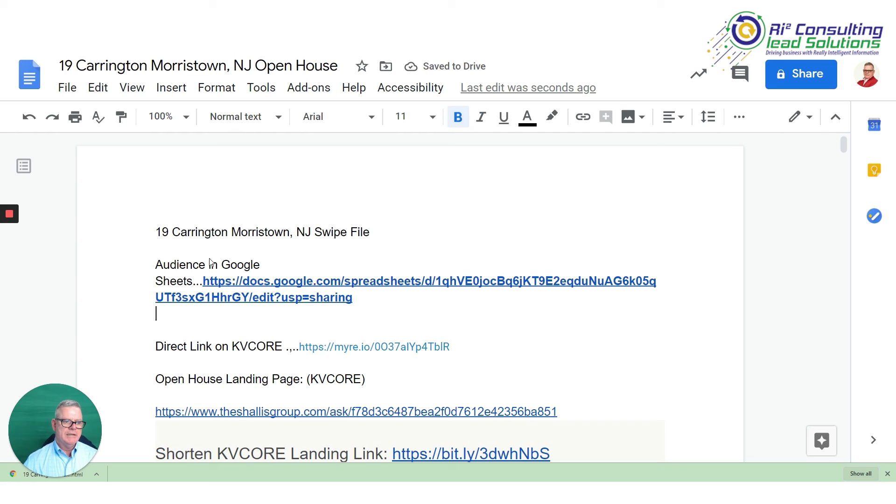
key(Return)
key(Return)
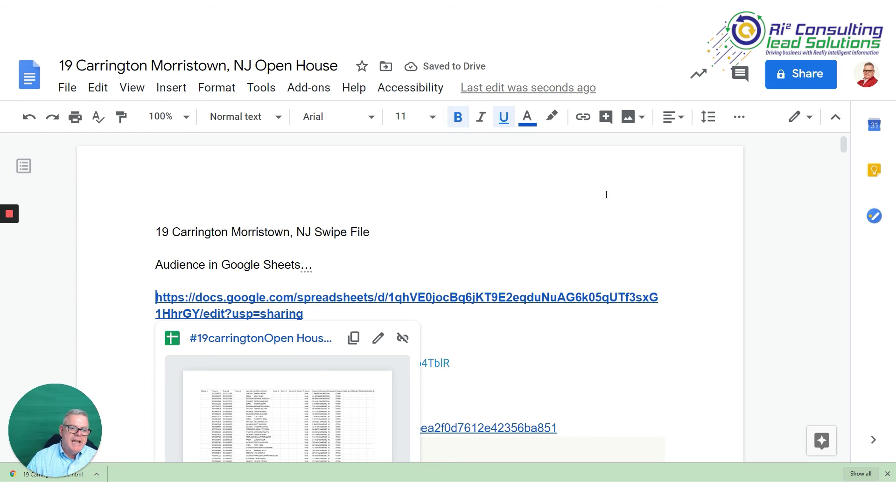
click(616, 208)
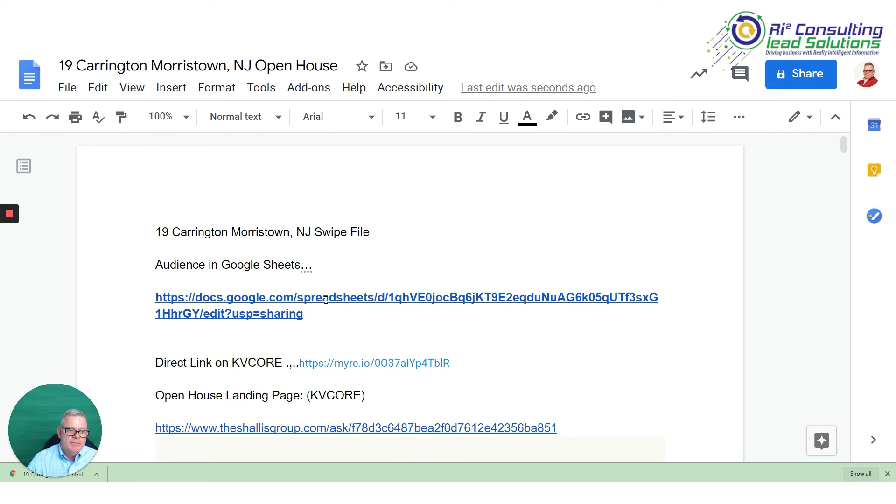